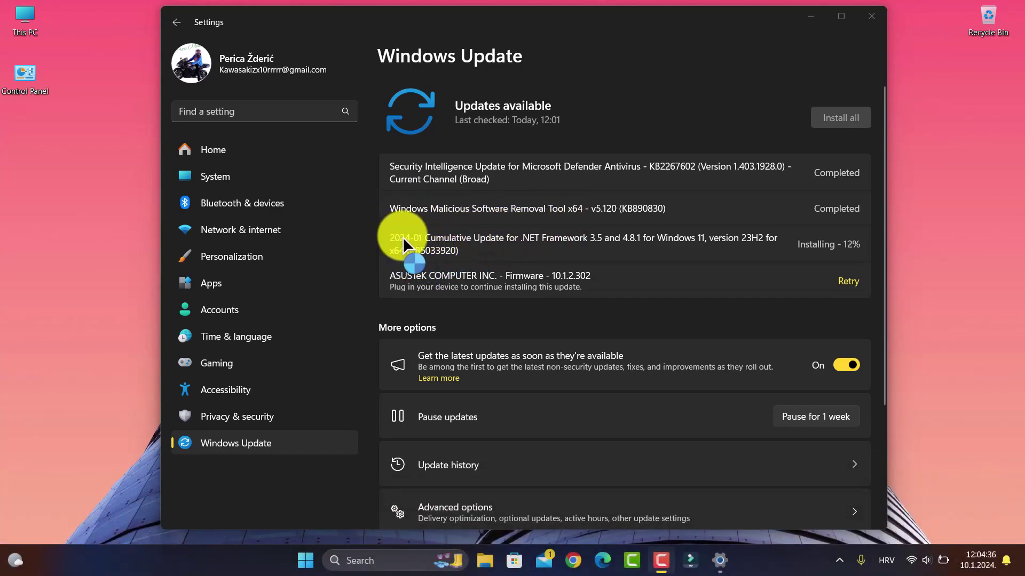
Highlight the .NET update title and its KB number text while it finishes installing, then deselect
left_click_drag(402, 237, 752, 241)
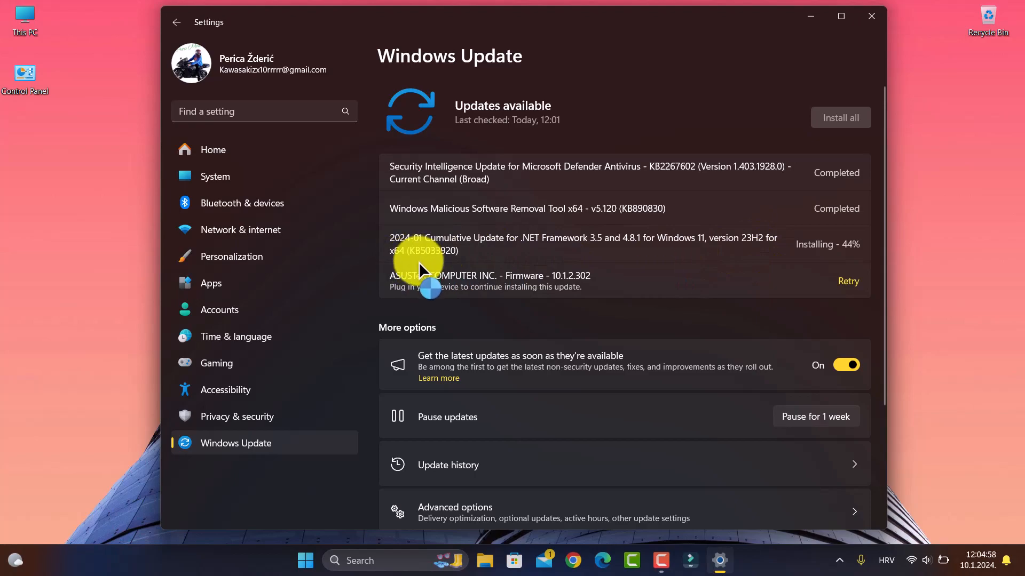
left_click_drag(463, 252, 378, 251)
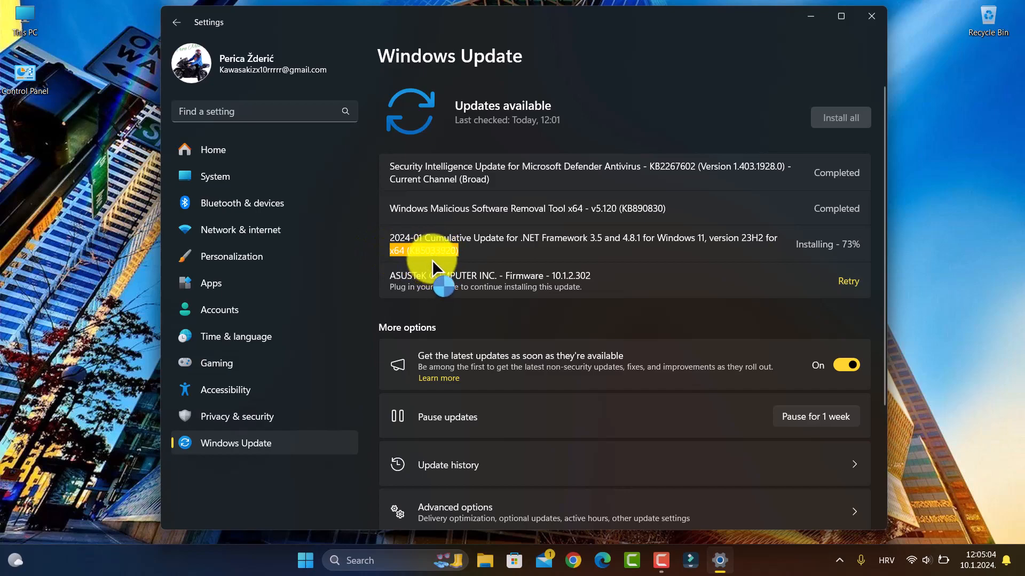
left_click(432, 260)
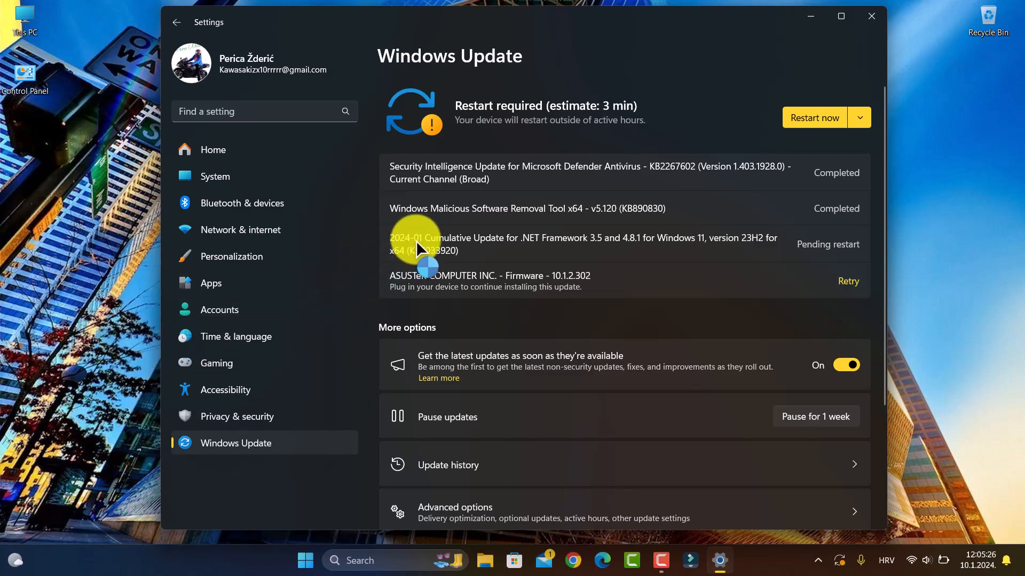
Select the .NET cumulative update title and copy it via the context menu
left_click_drag(422, 240, 448, 253)
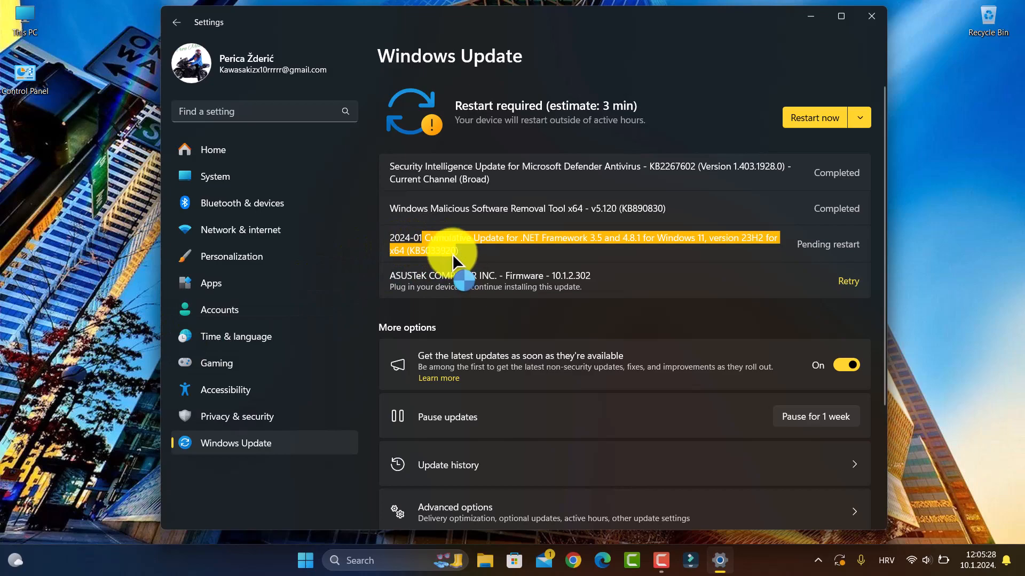
right_click(440, 244)
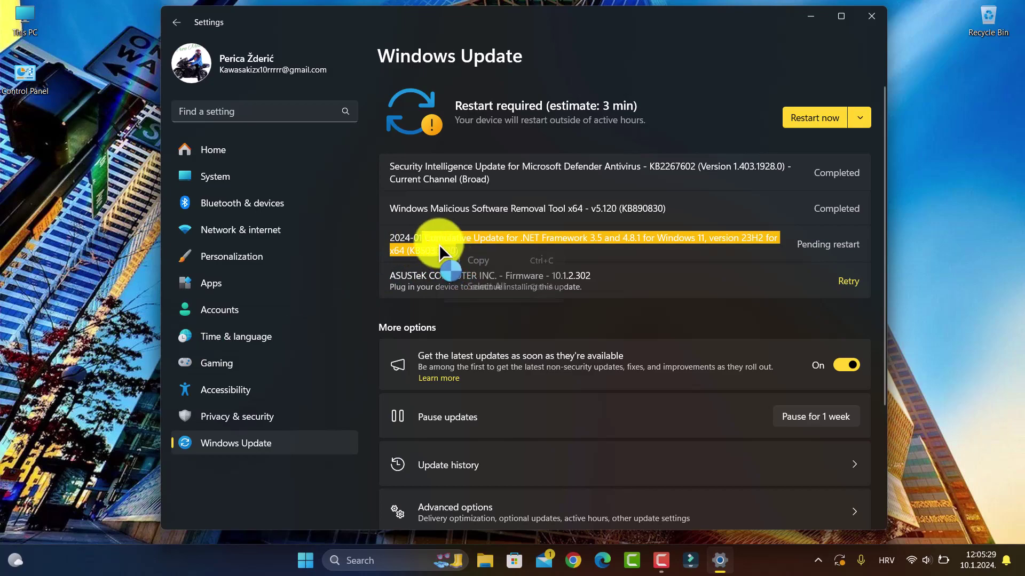
left_click(473, 257)
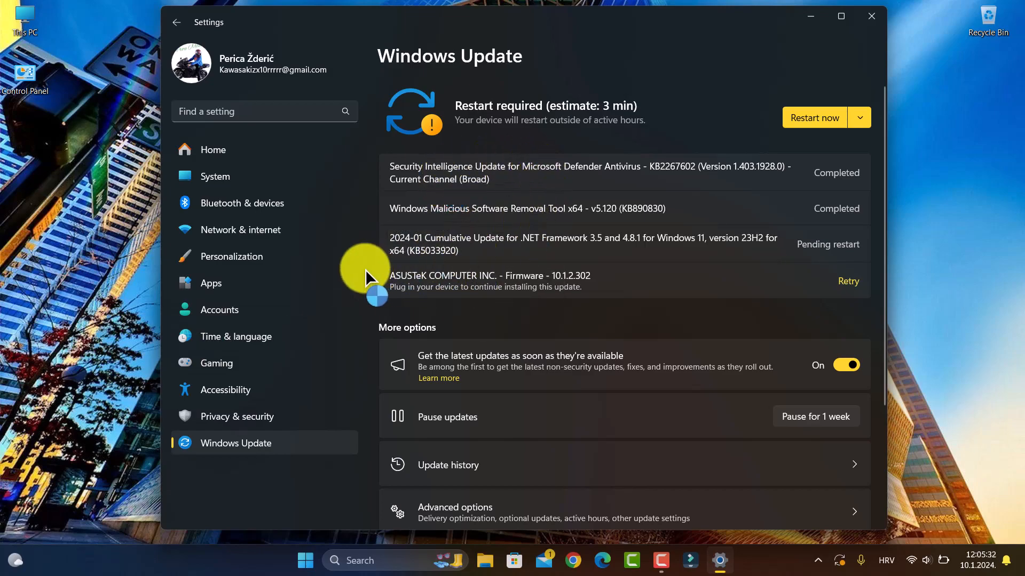